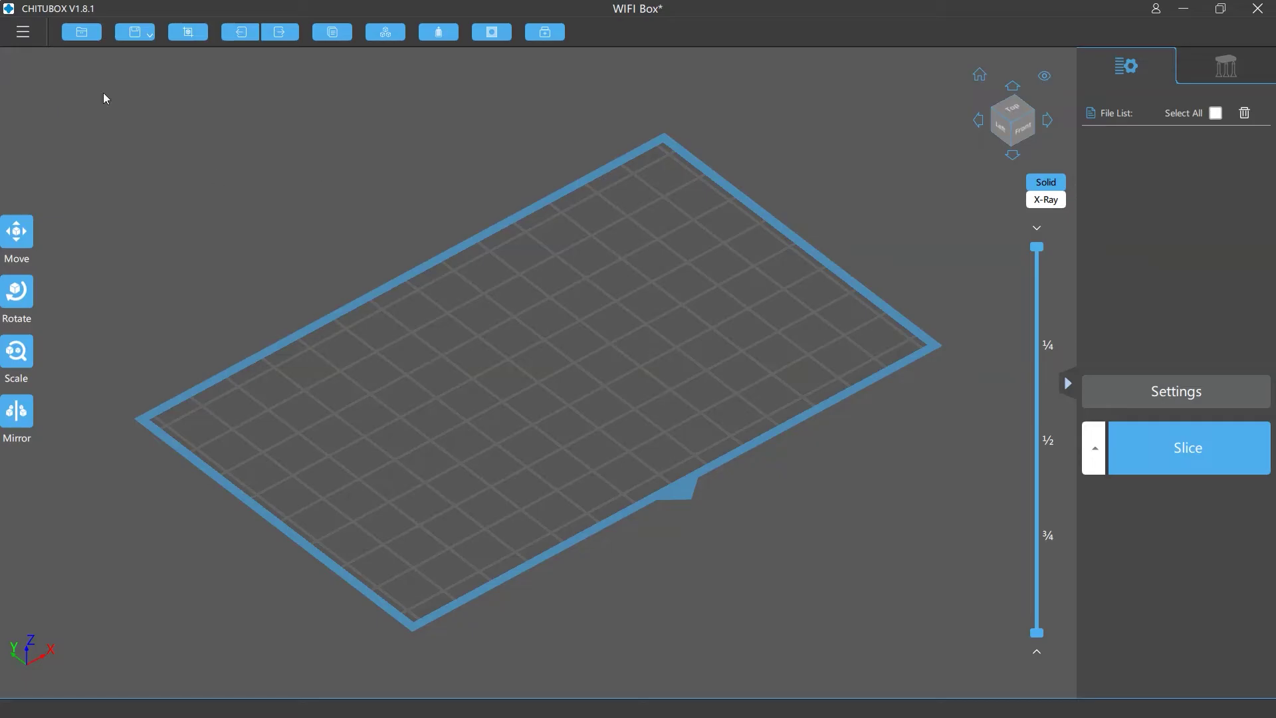
Step: Open the WIFI Box.chitubox project and select both covers in the File List
click(23, 32)
click(45, 82)
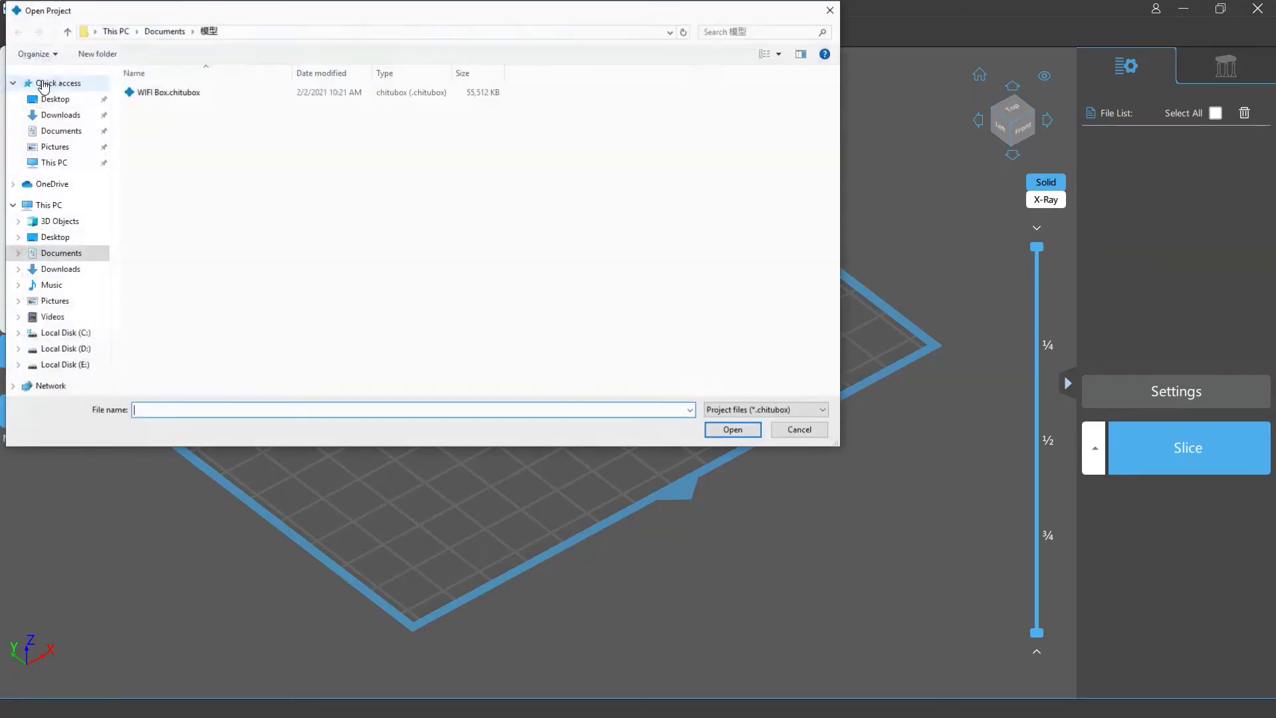
click(170, 91)
double_click(192, 92)
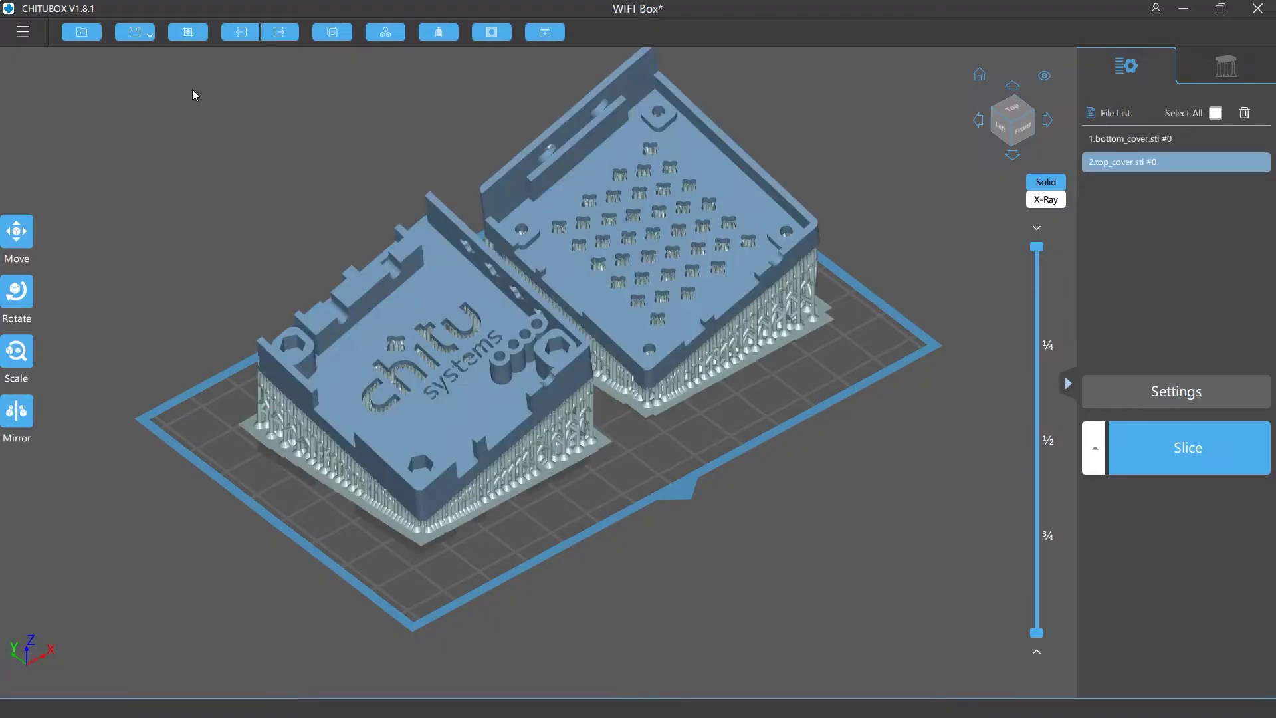
click(1147, 139)
click(1214, 113)
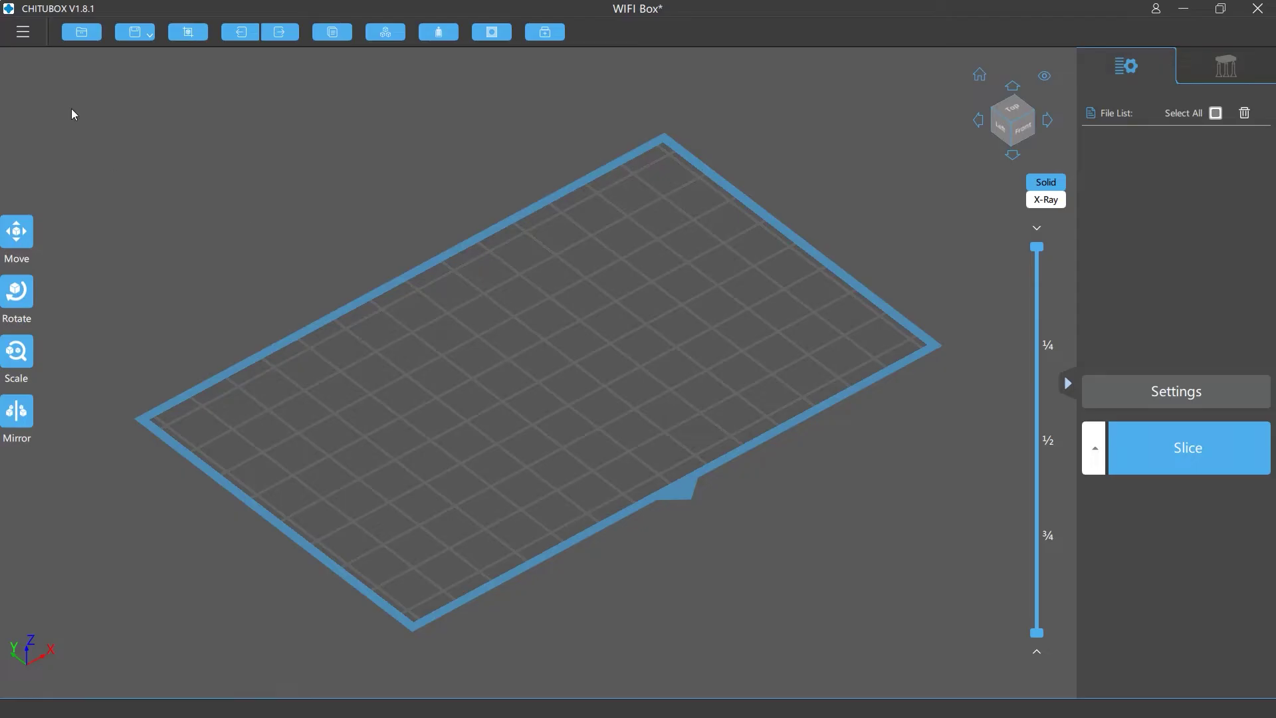
Step: Open the Open File dialog from the menu and expand its list of supported formats
click(22, 33)
click(37, 130)
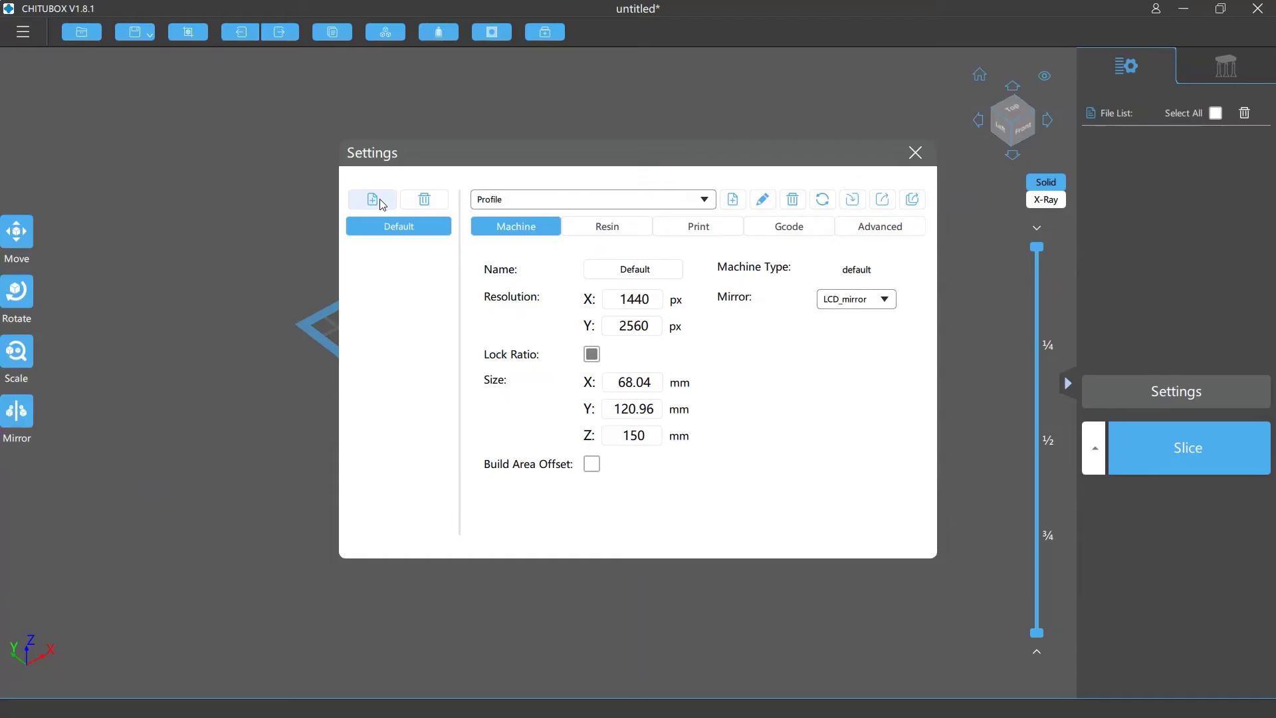
click(372, 199)
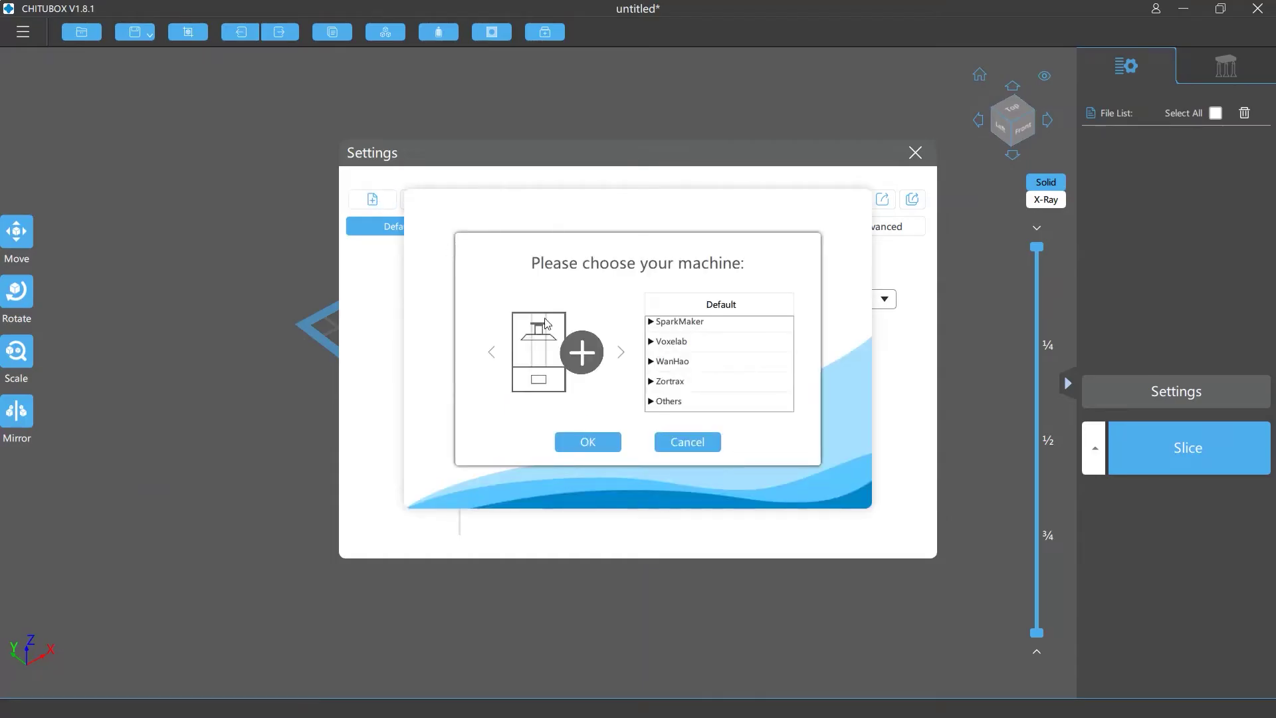
click(654, 403)
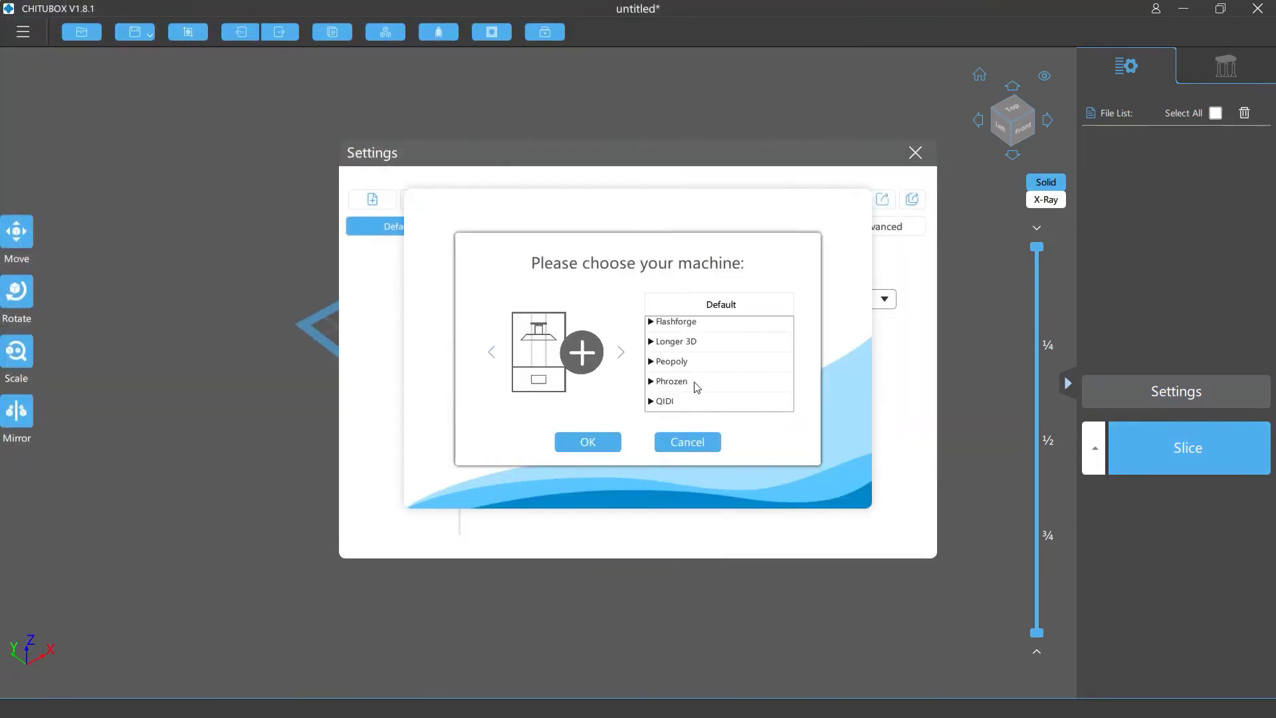
scroll(695, 386, up, 4)
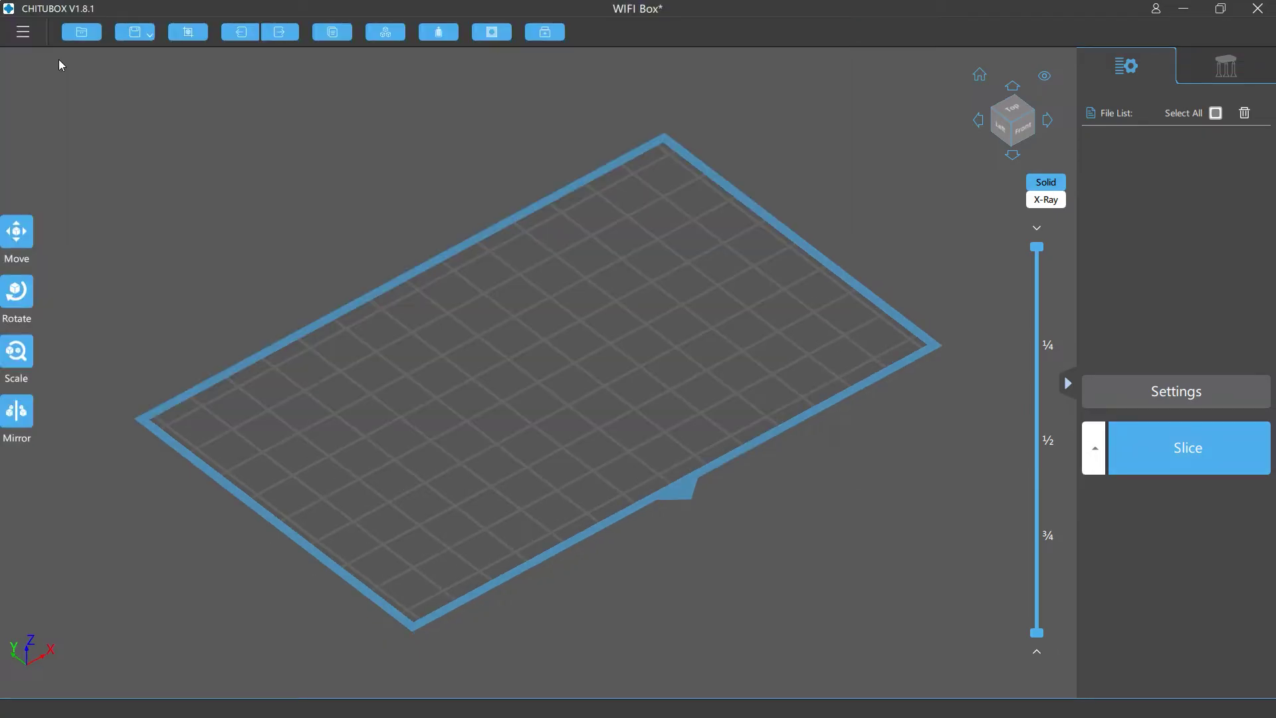
Step: Load the recent top_cover.stl, then open the WIFI Box.chitubox project onto the plate
click(23, 33)
mouse_move(38, 178)
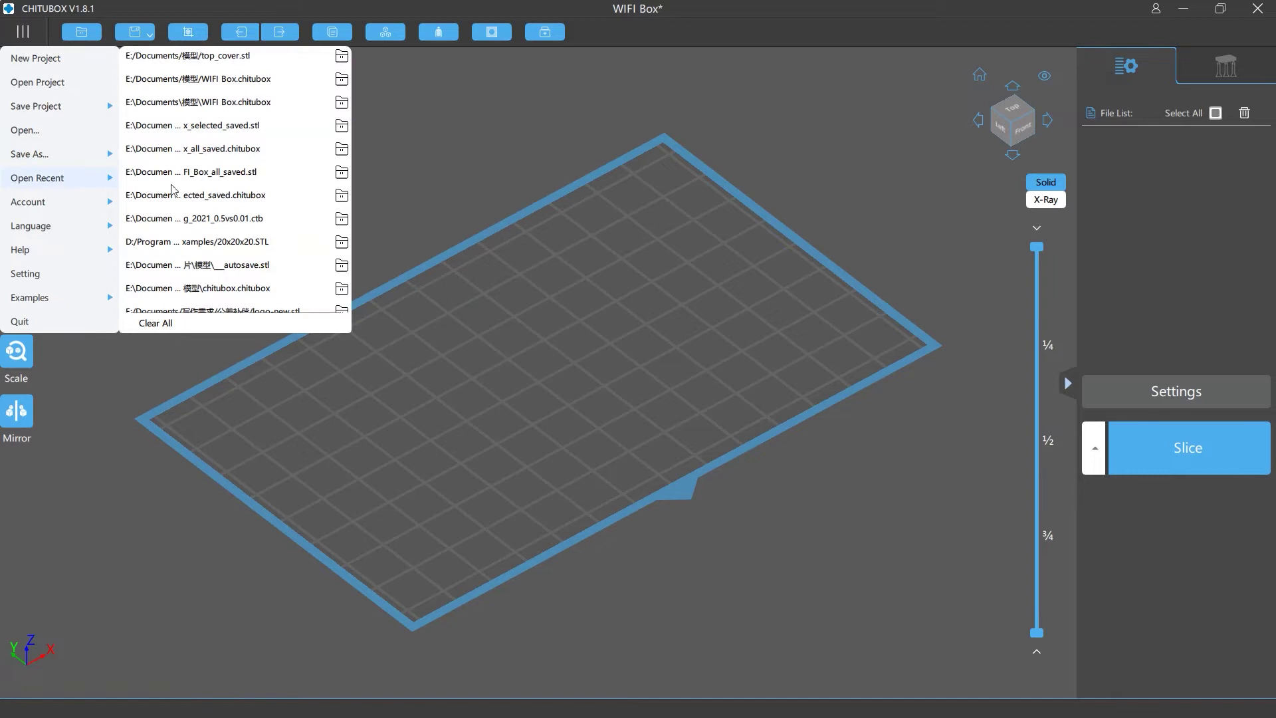
click(187, 57)
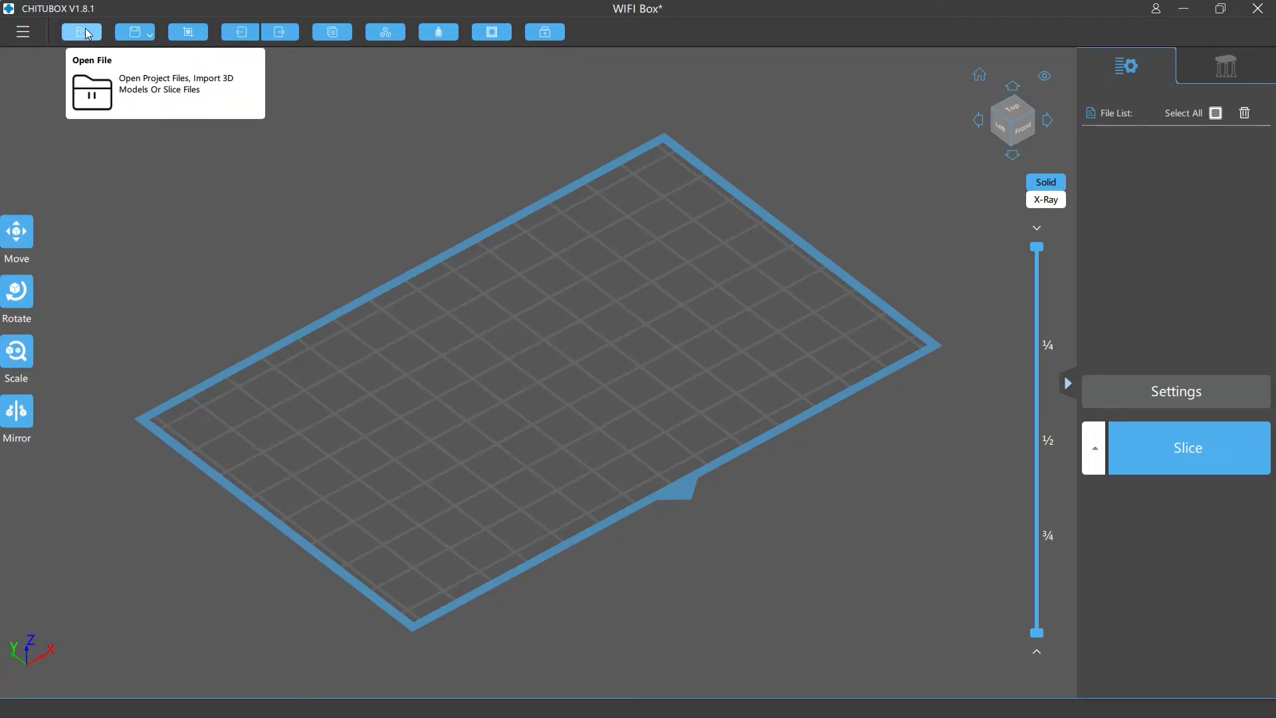
click(87, 34)
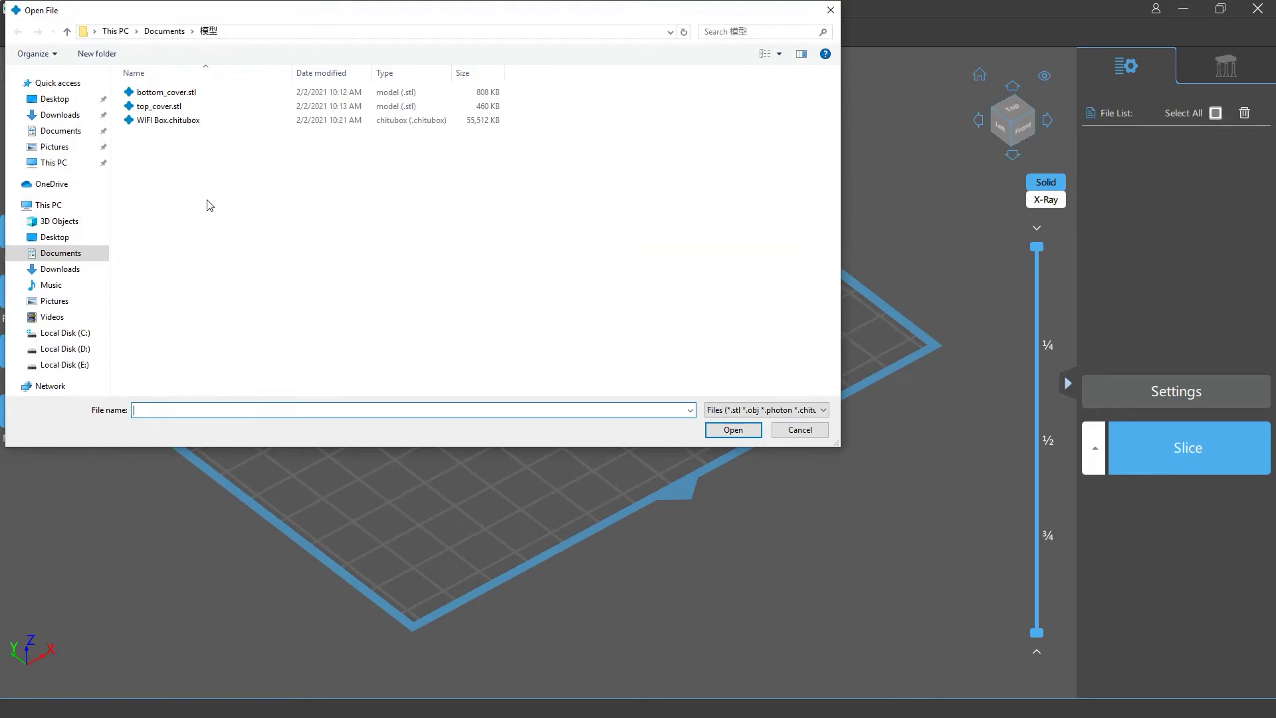
double_click(168, 120)
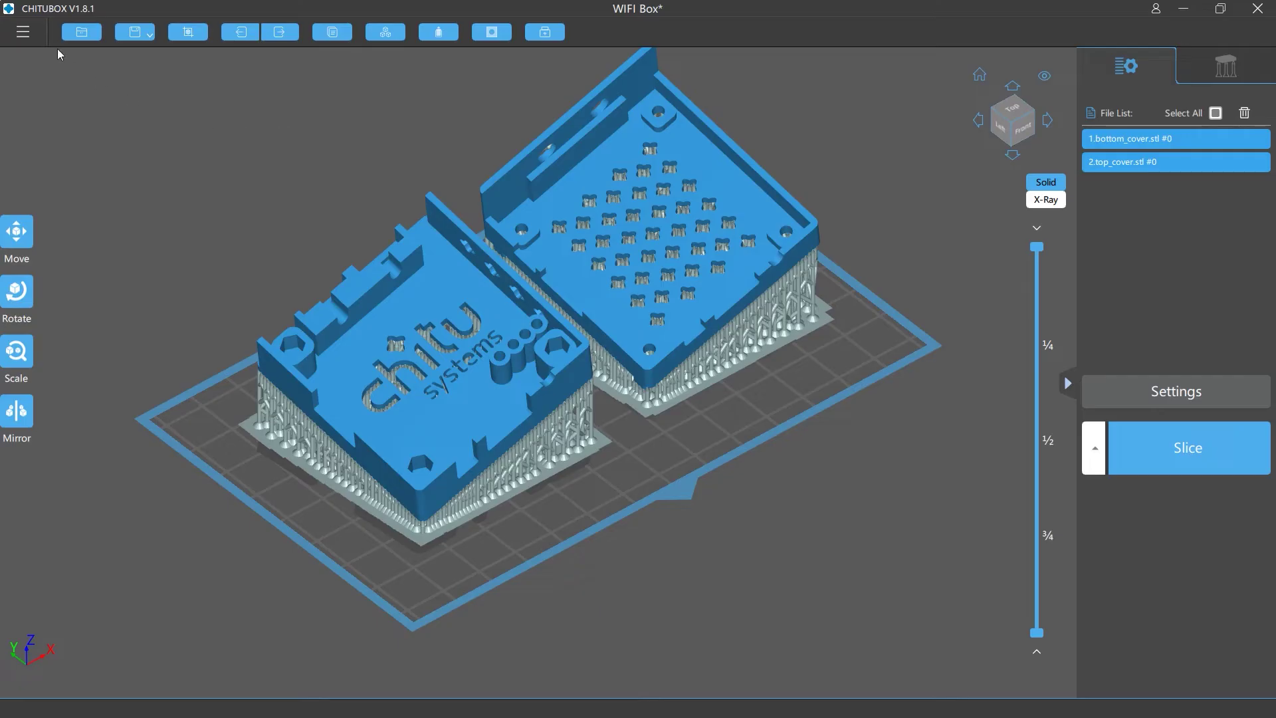
Step: Save all models as the project WIFI_Box_all_saved
click(24, 32)
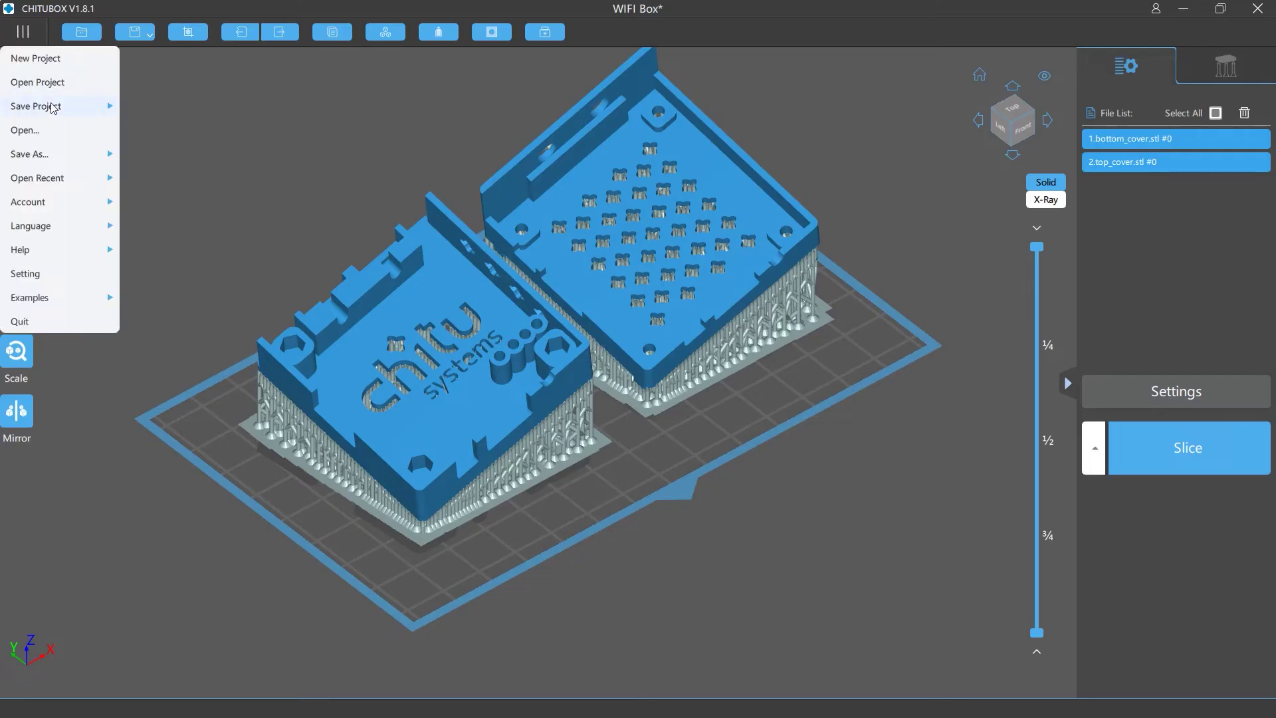
mouse_move(36, 106)
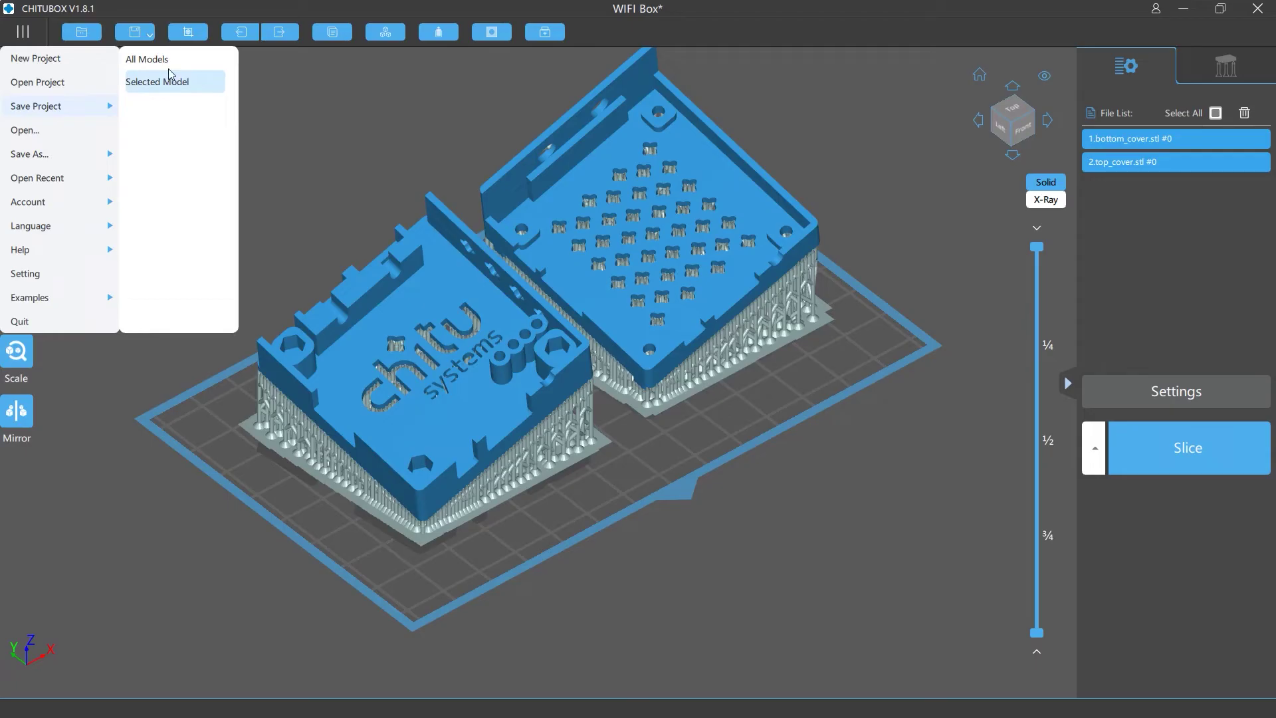
click(147, 59)
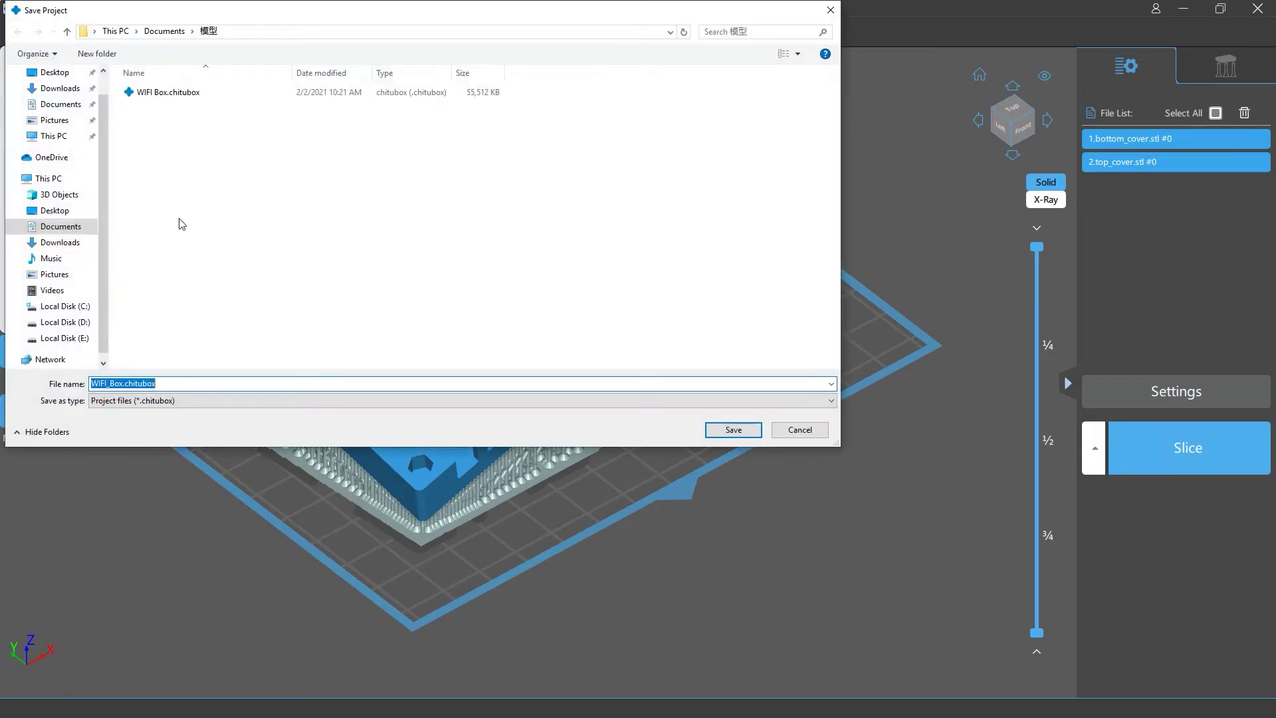
click(124, 383)
text(_all)
key(Return)
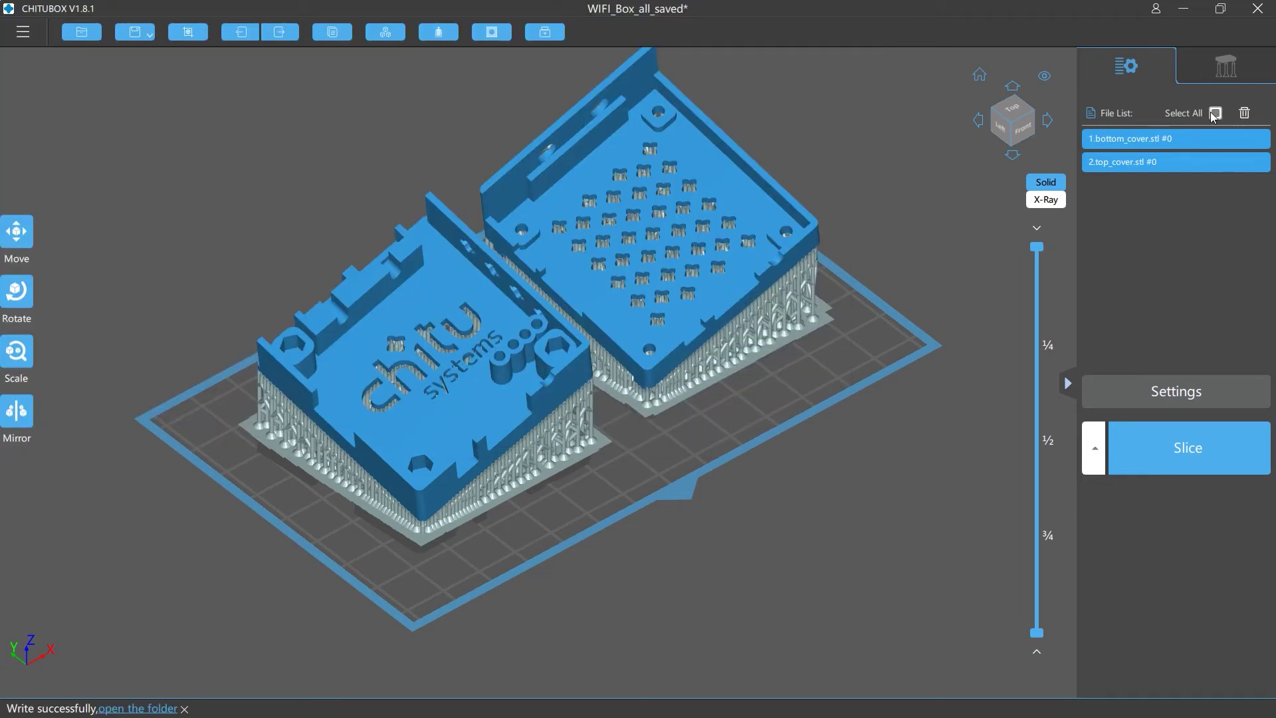
Step: Deselect both covers and select only 2.top_cover.stl
click(1214, 113)
click(1137, 138)
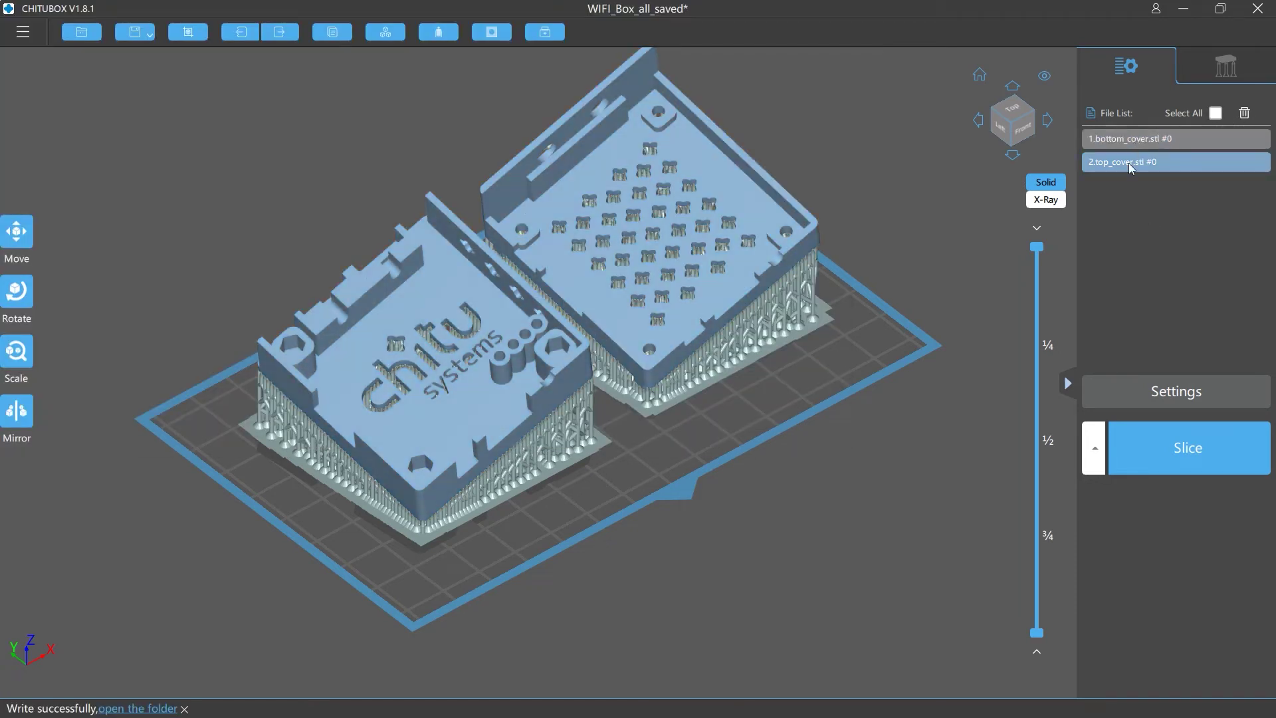
click(1128, 163)
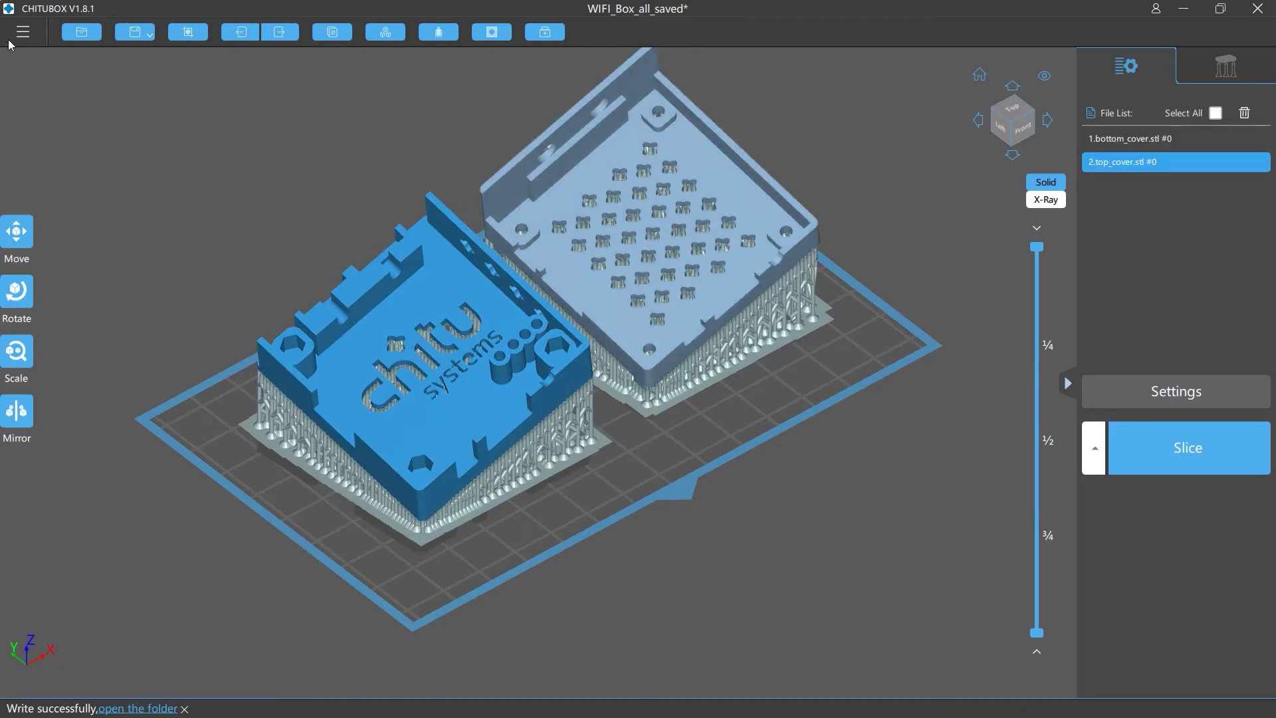
Step: Save the selected model as the project WIFI_Box_selected_saved
click(23, 32)
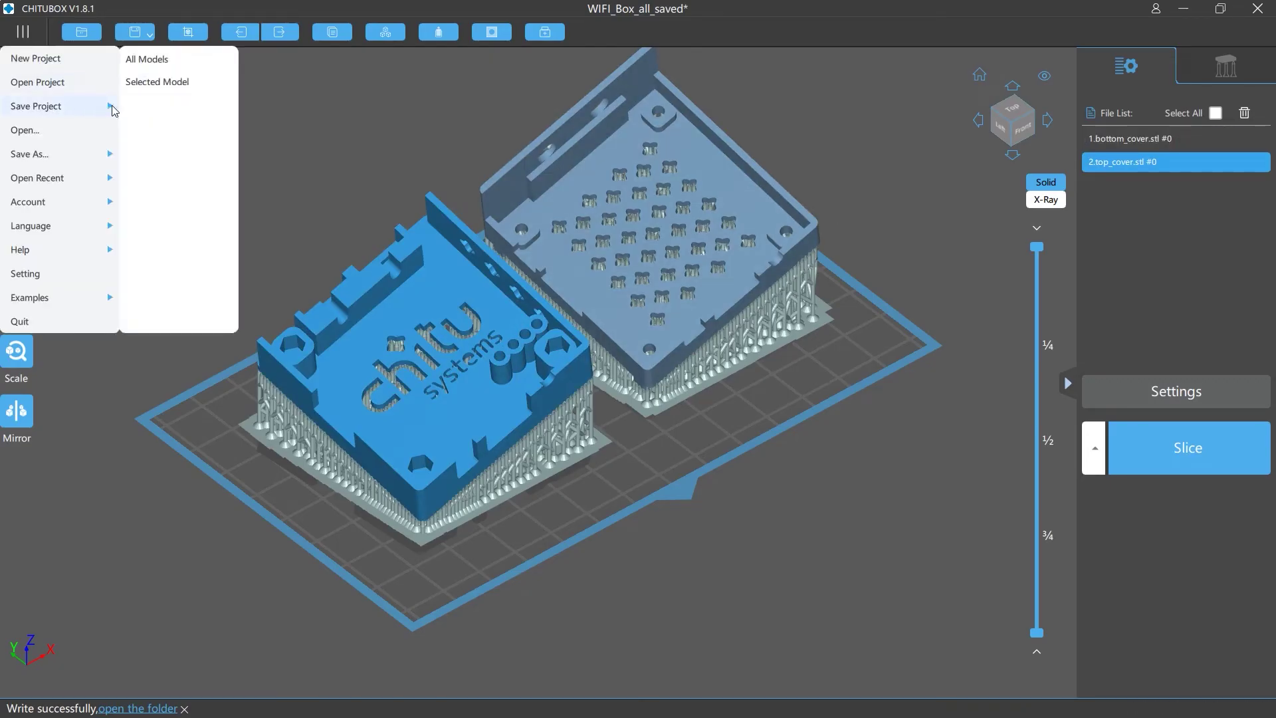
click(157, 82)
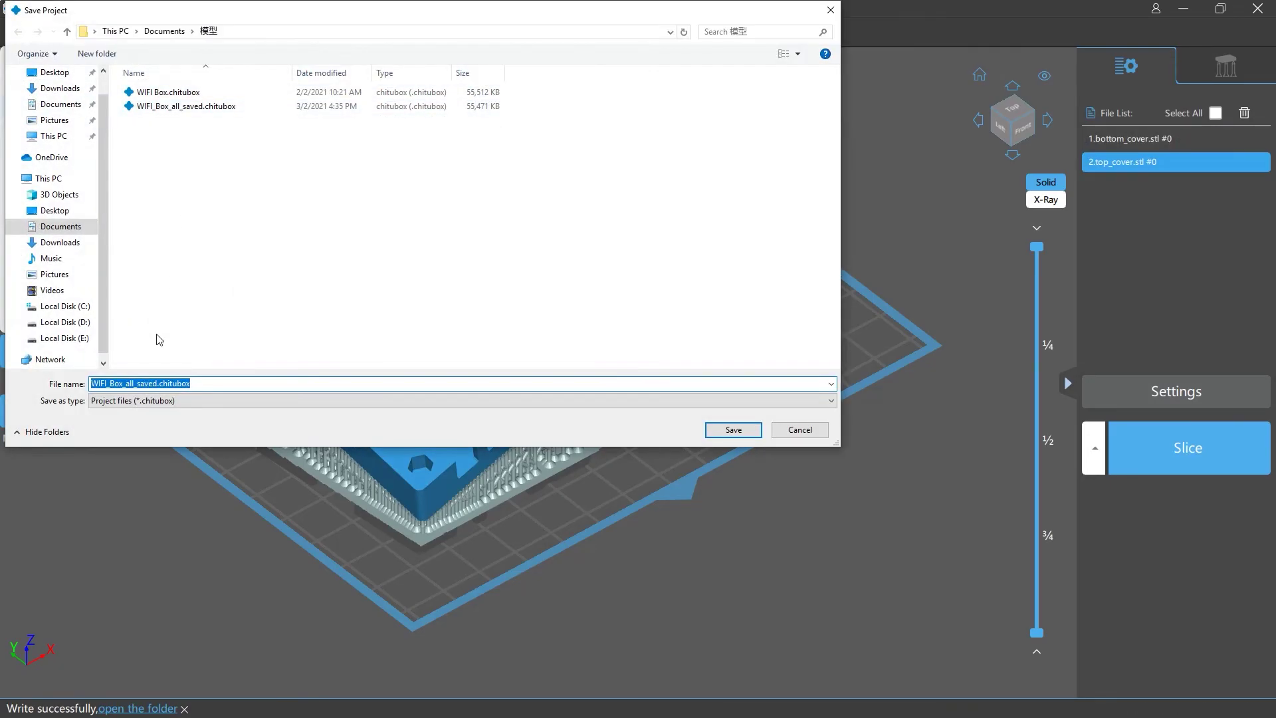
click(137, 383)
drag(137, 383, 125, 383)
text(selected)
key(Return)
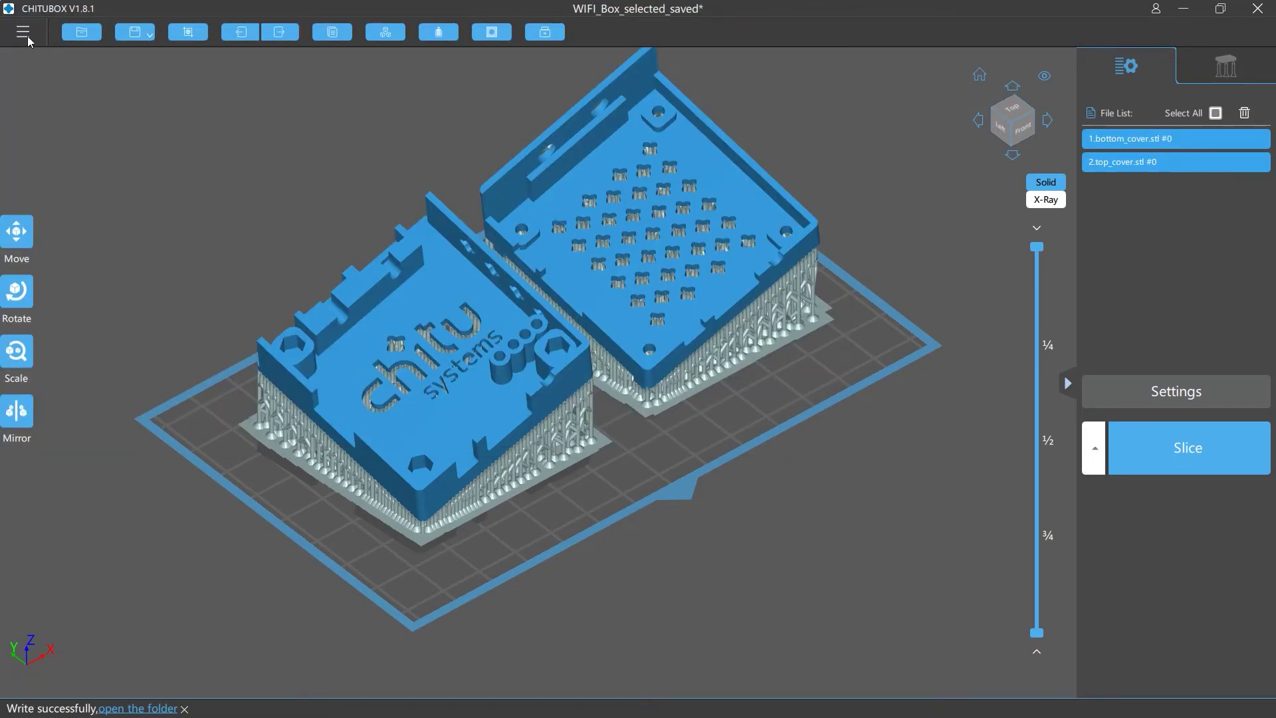
Step: Review the menu and the Save dropdown's All Models and Selected Model options
click(29, 37)
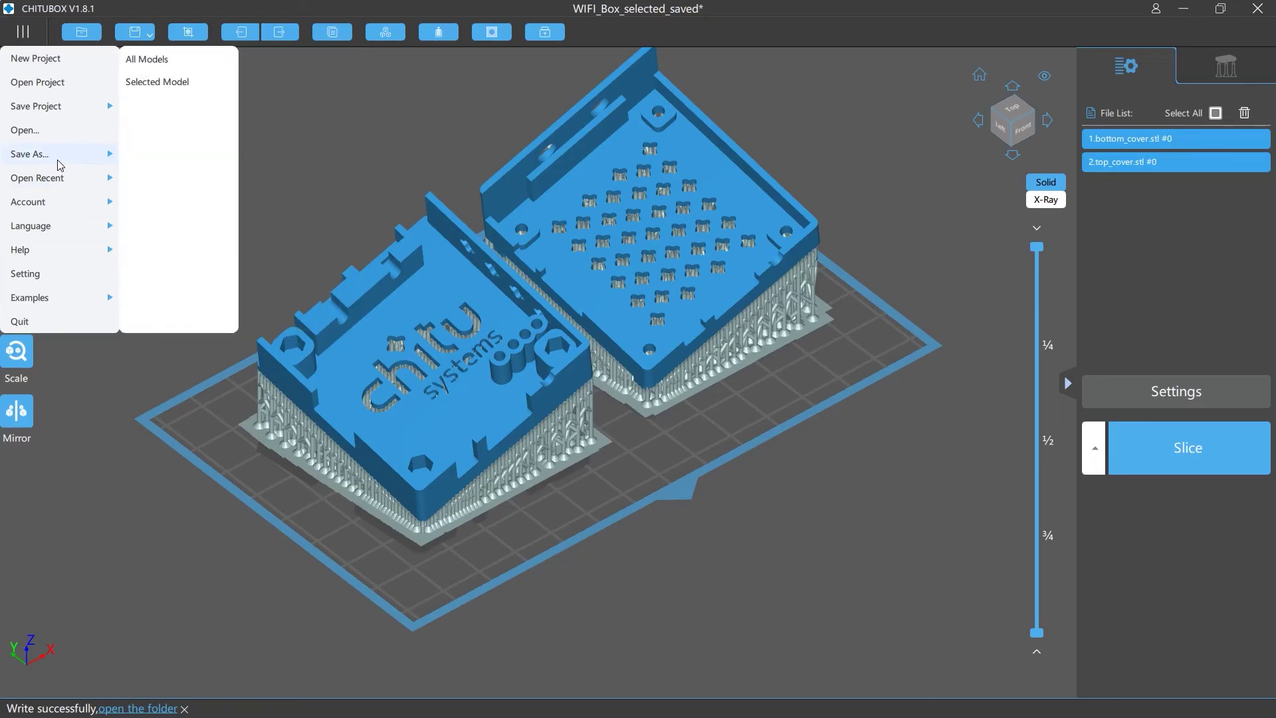
mouse_move(41, 154)
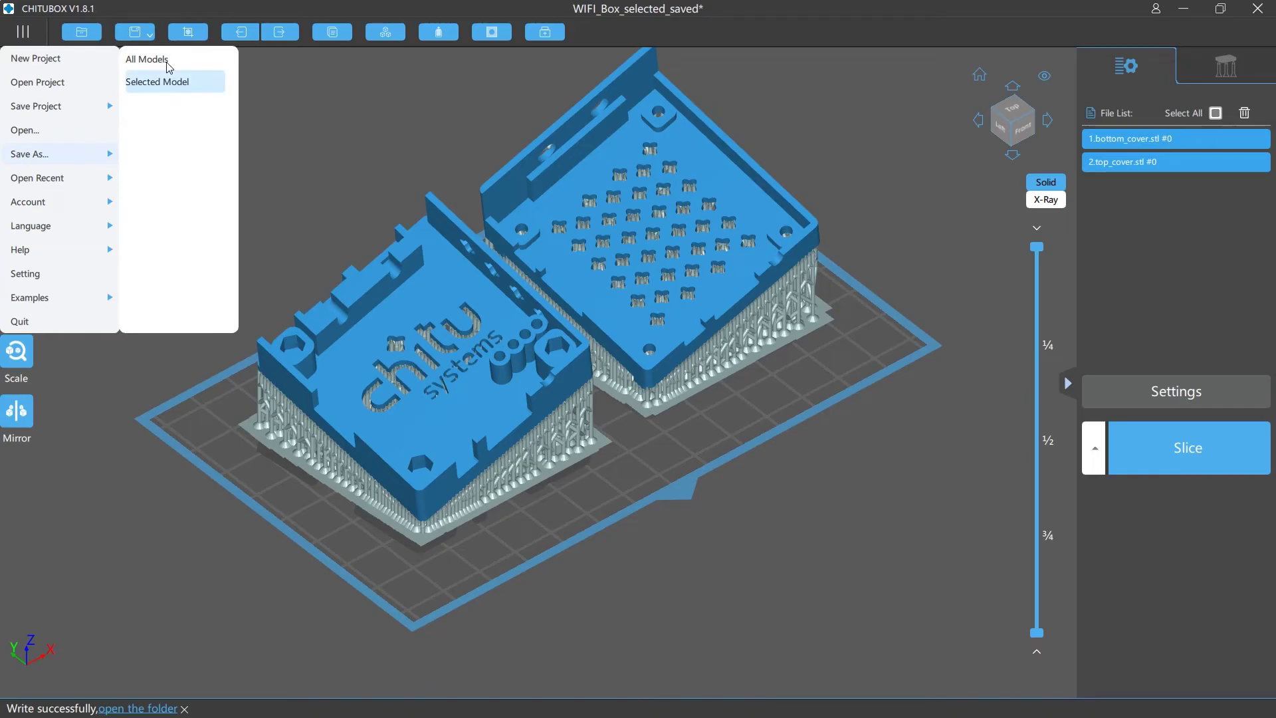
click(168, 66)
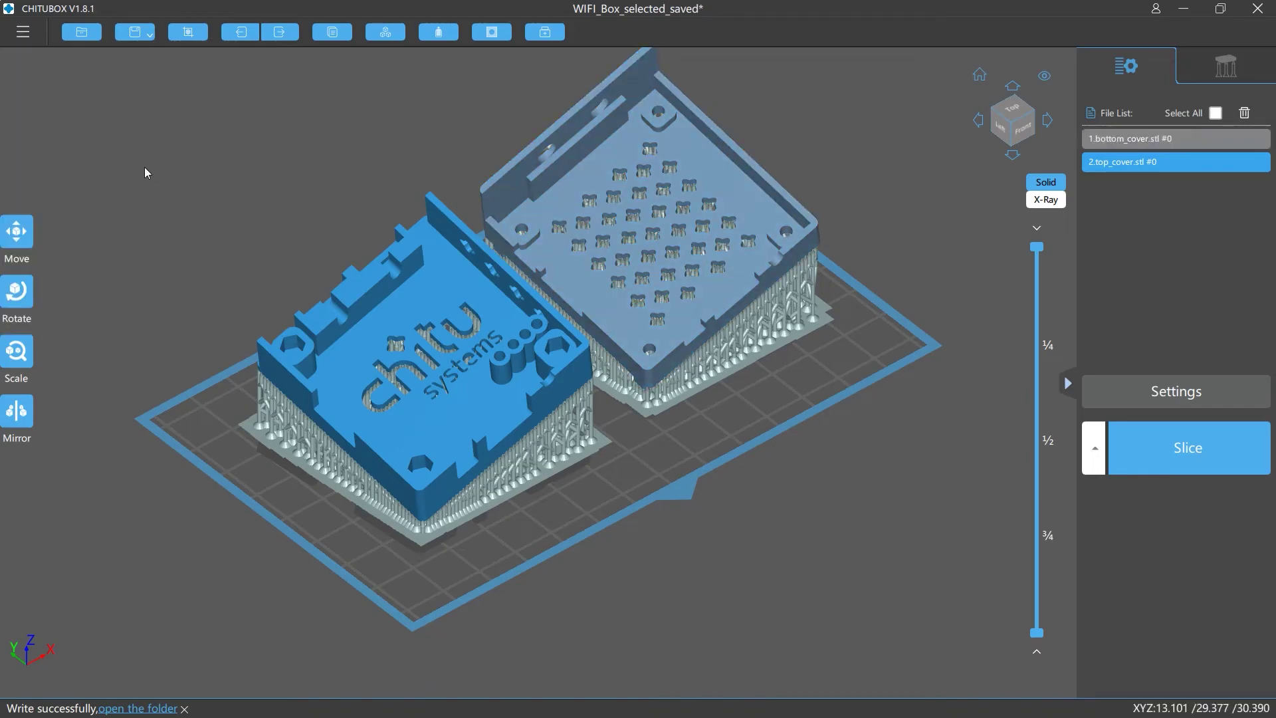
click(142, 33)
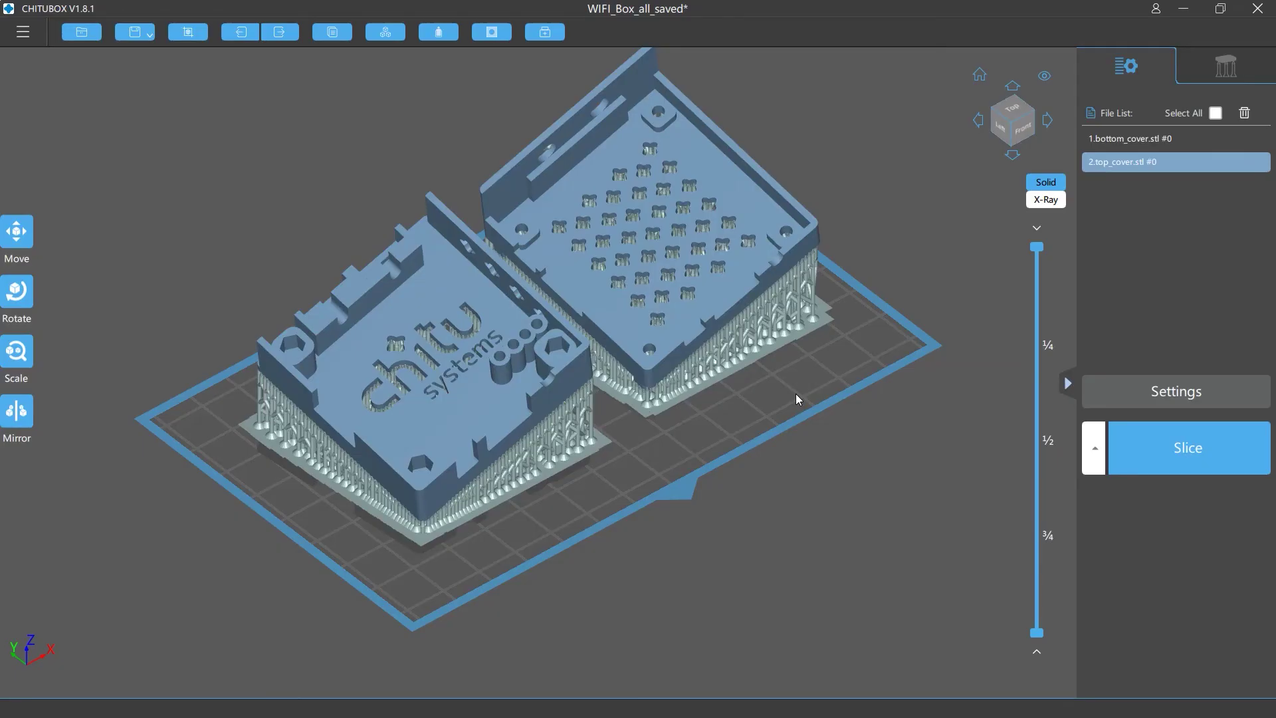
Step: Toggle selection of both covers in the File List
click(1216, 113)
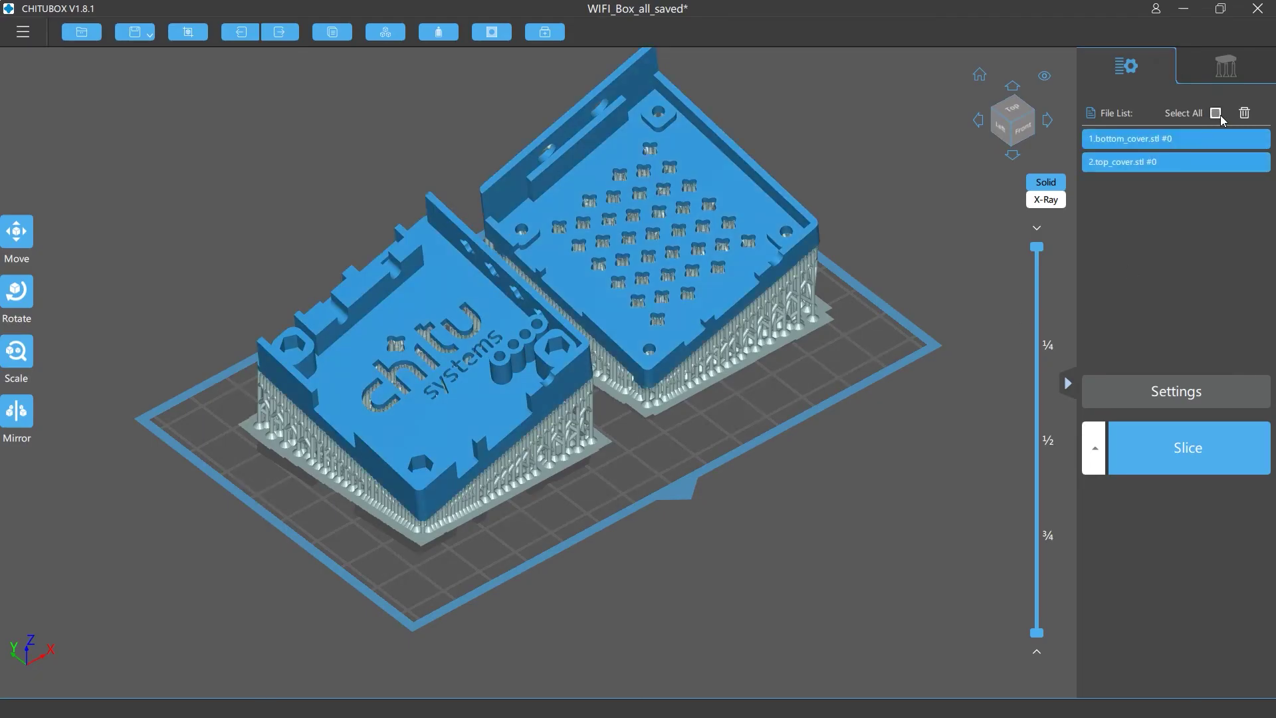
click(1191, 140)
click(1190, 142)
click(1155, 146)
click(1155, 145)
Step: Shift the covers lower-left and upper-right, then delete the chitu-logo cover
click(1154, 165)
mouse_move(402, 346)
mouse_down()
mouse_move(317, 376)
mouse_move(371, 357)
mouse_up()
click(696, 267)
mouse_move(643, 277)
mouse_down()
mouse_move(720, 295)
mouse_move(658, 229)
mouse_up()
ctrl+click(1174, 167)
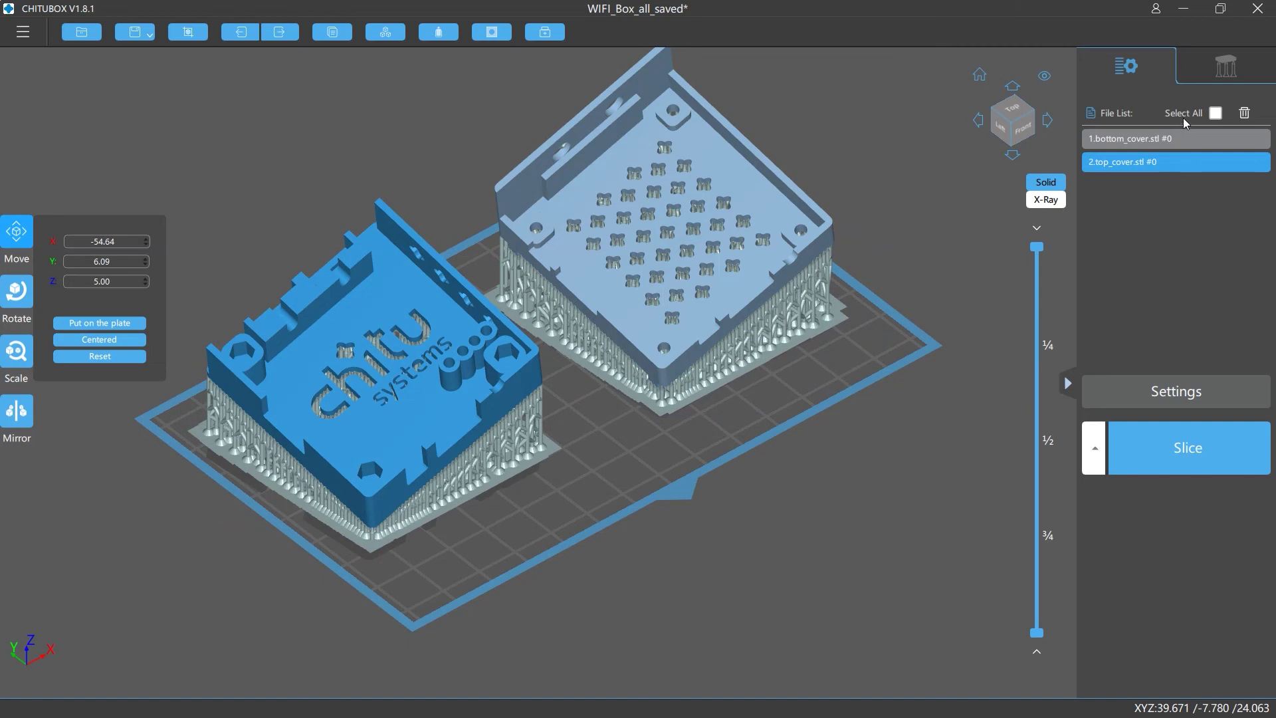
key(Delete)
click(1225, 67)
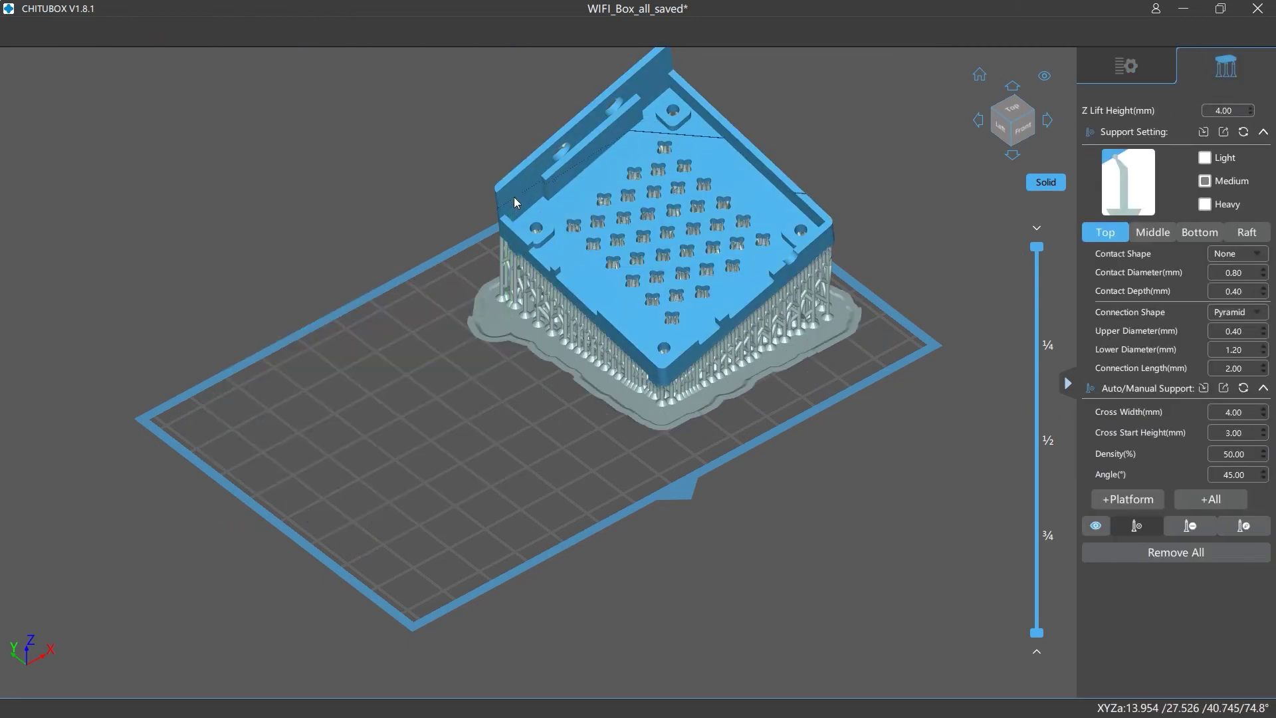
Step: Place two manual supports side by side under the perforated cover's edge
click(513, 198)
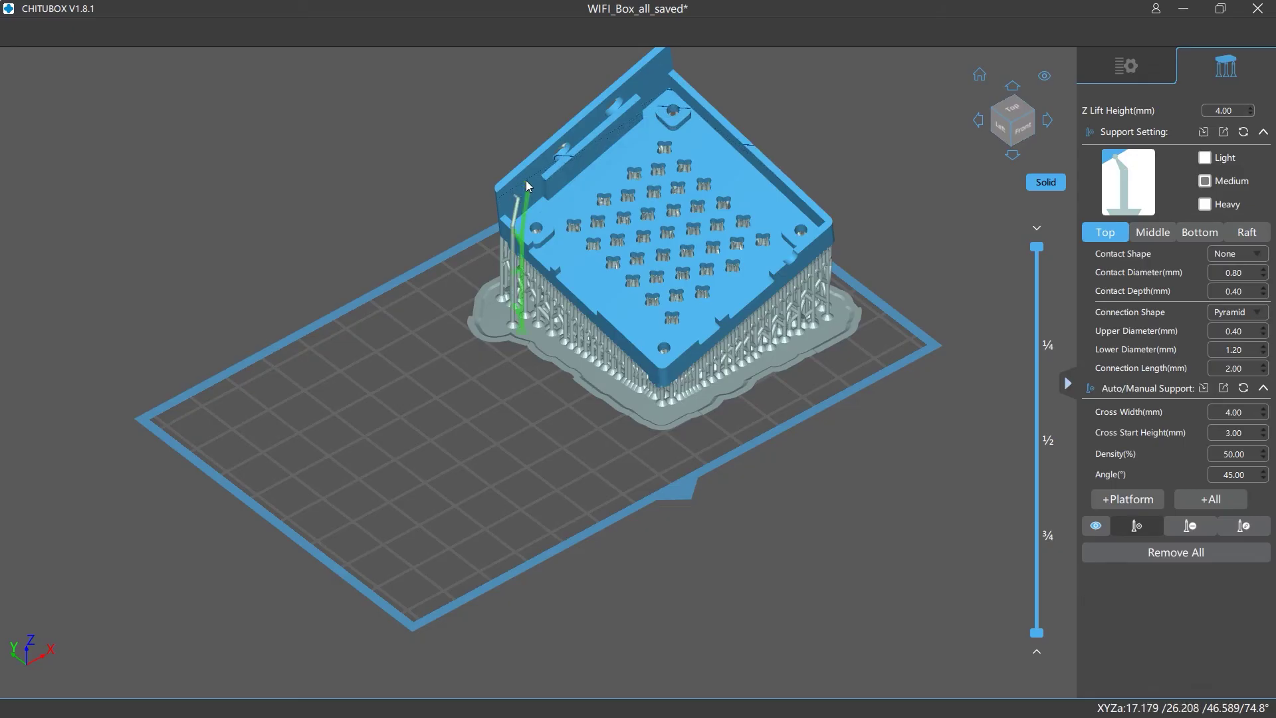
click(525, 183)
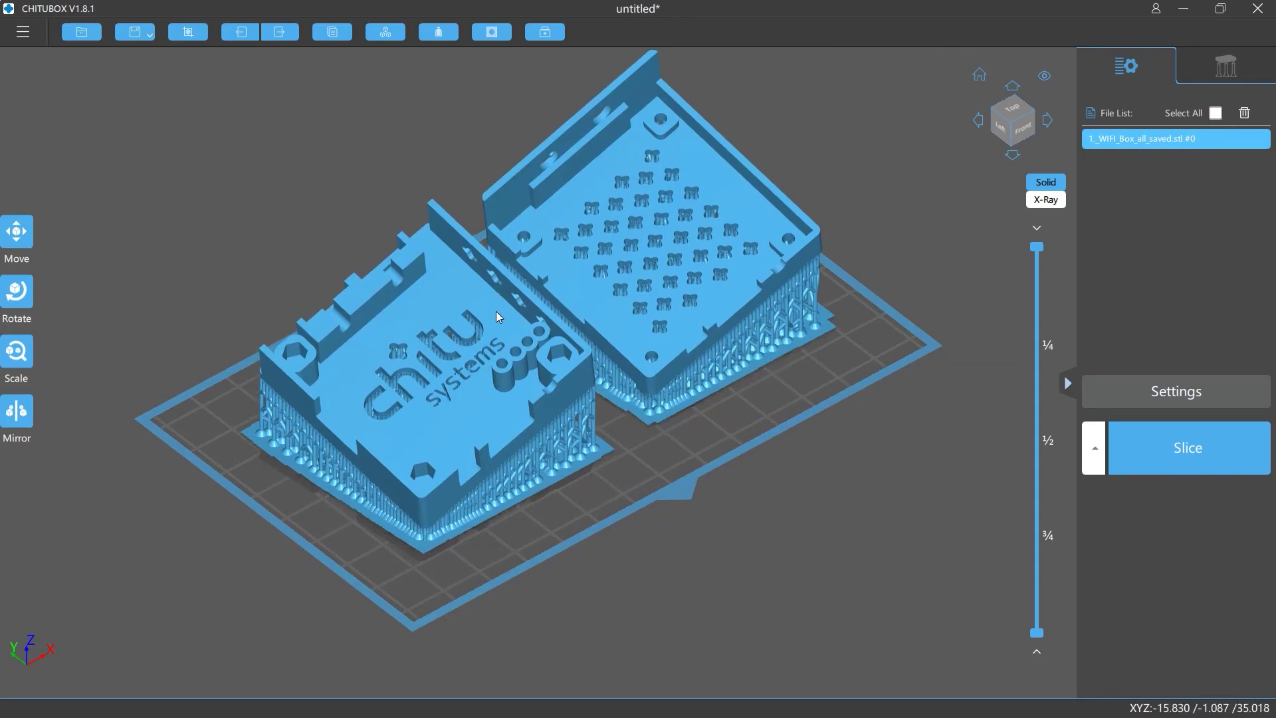
Step: Drag the merged WIFI_Box_all_saved model to X 2.97, Y -2.49
click(501, 335)
mouse_move(433, 384)
mouse_down()
mouse_move(513, 309)
mouse_move(574, 326)
mouse_move(476, 356)
mouse_move(557, 346)
mouse_move(487, 346)
mouse_move(502, 343)
mouse_up()
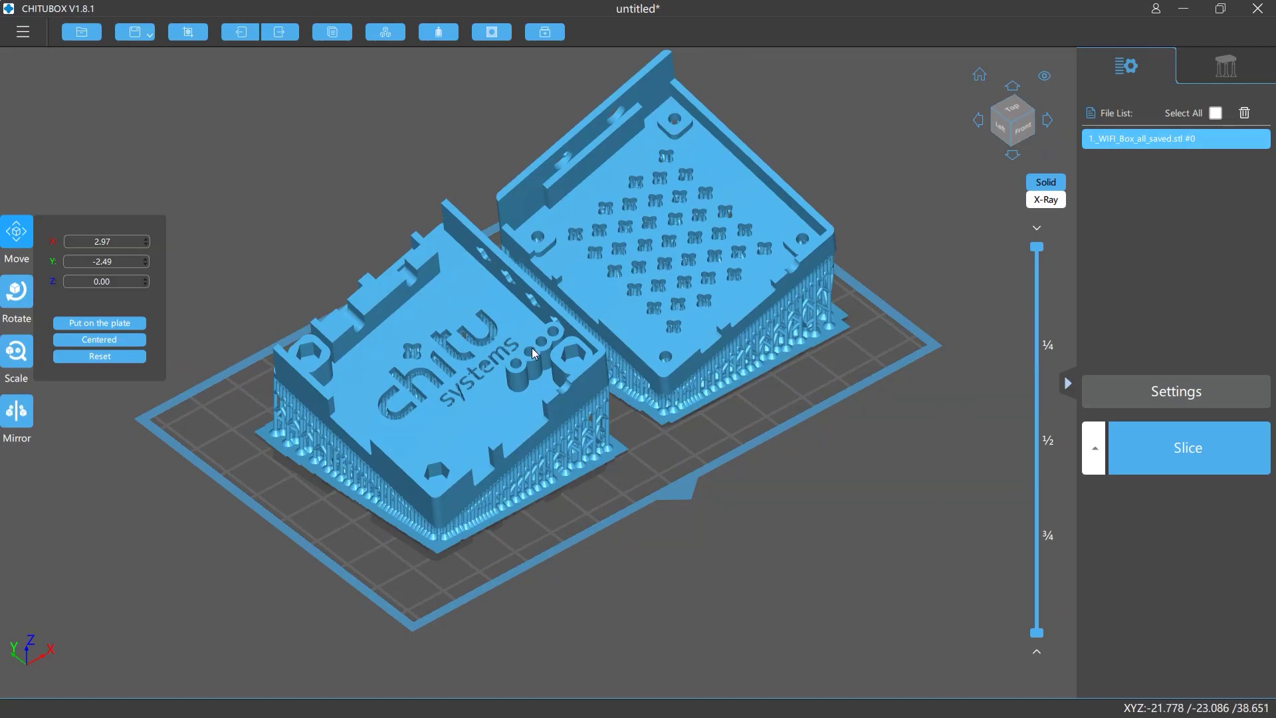